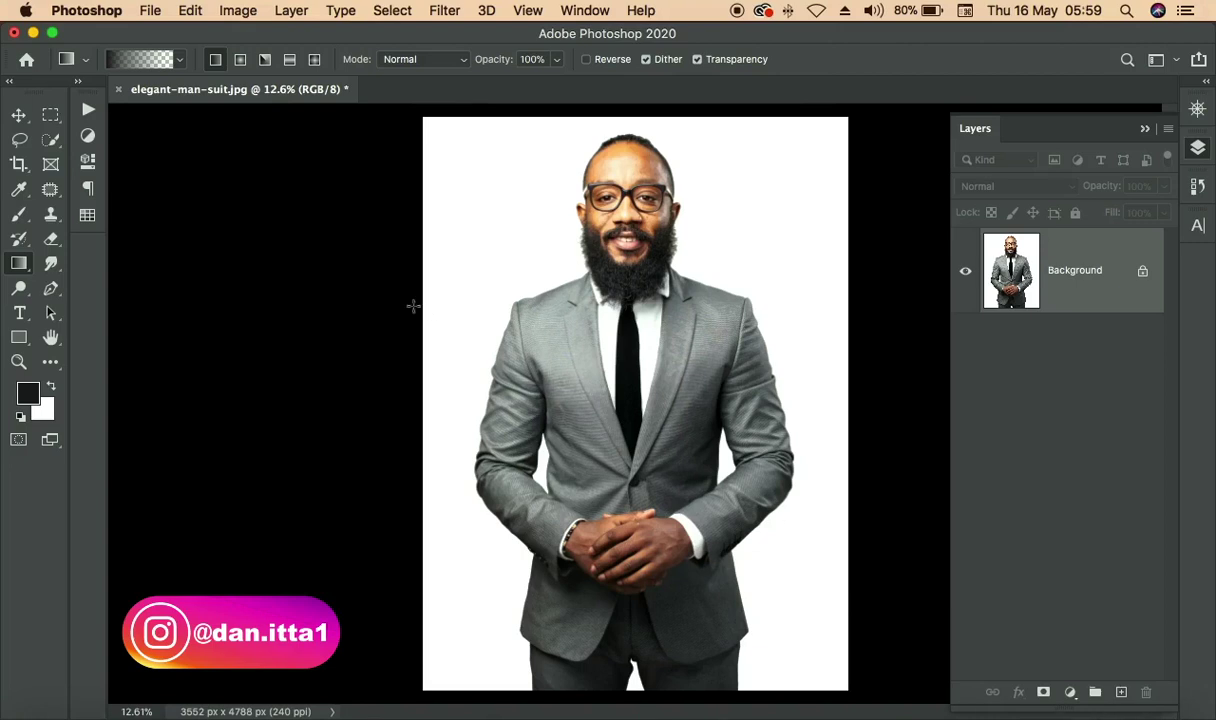
Choose the Quick Selection tool and zoom in to about 64% on the eyeglasses
left_click(52, 142)
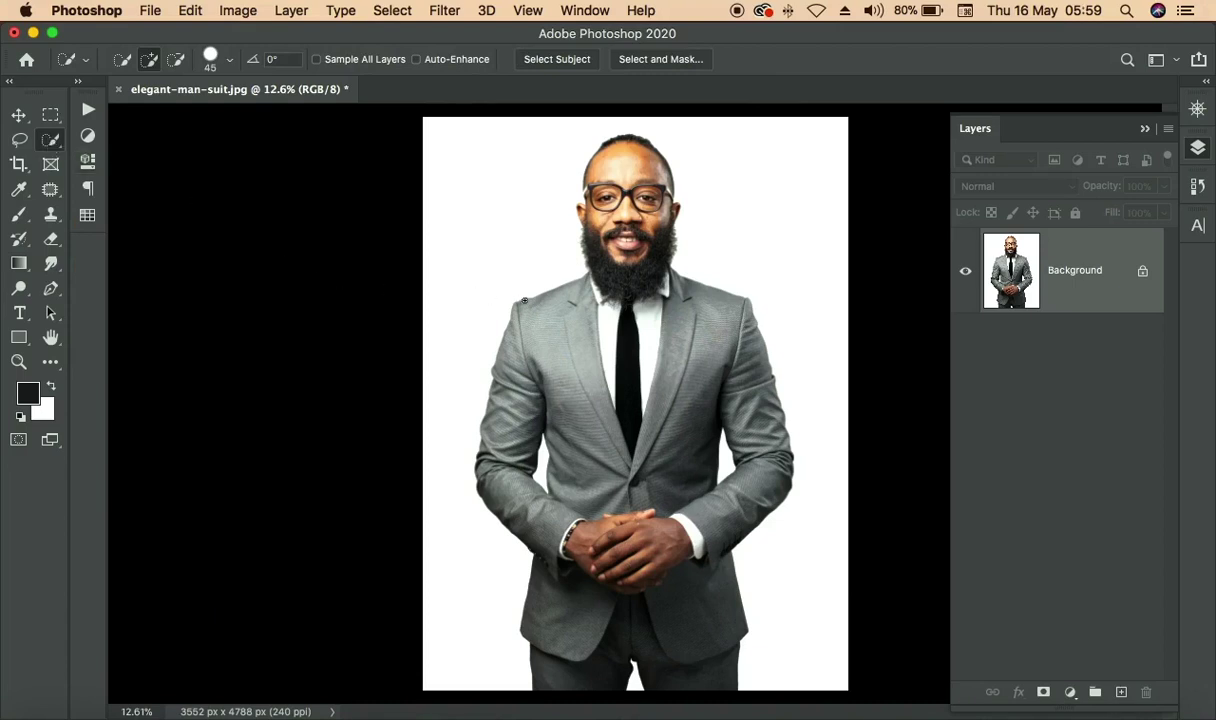
scroll(567, 312, "up", 6)
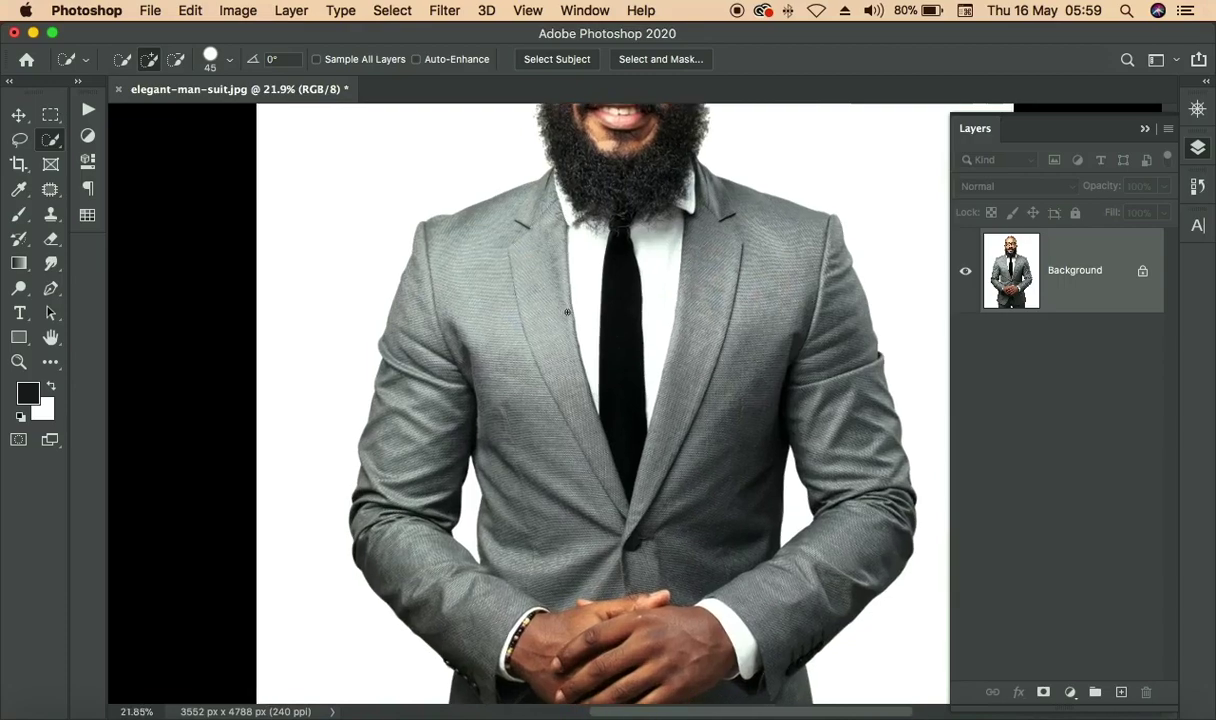
scroll(567, 312, "up", 5)
scroll(567, 312, "up", 3)
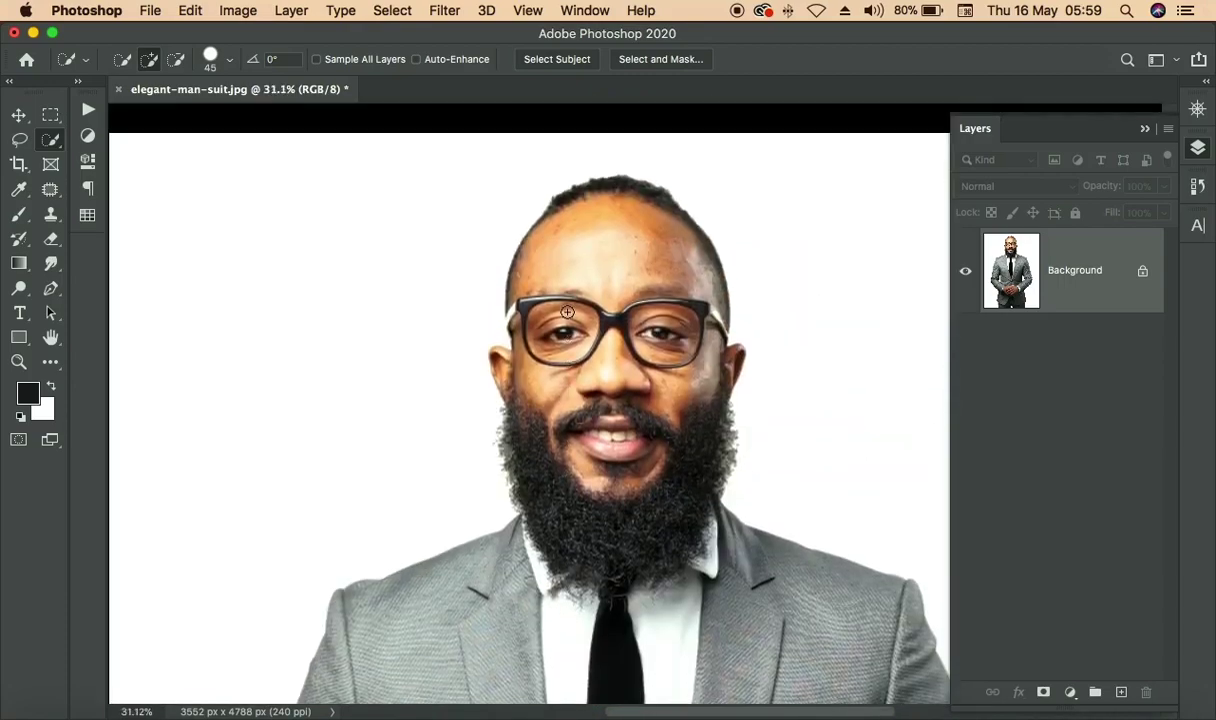
scroll(567, 312, "up", 6)
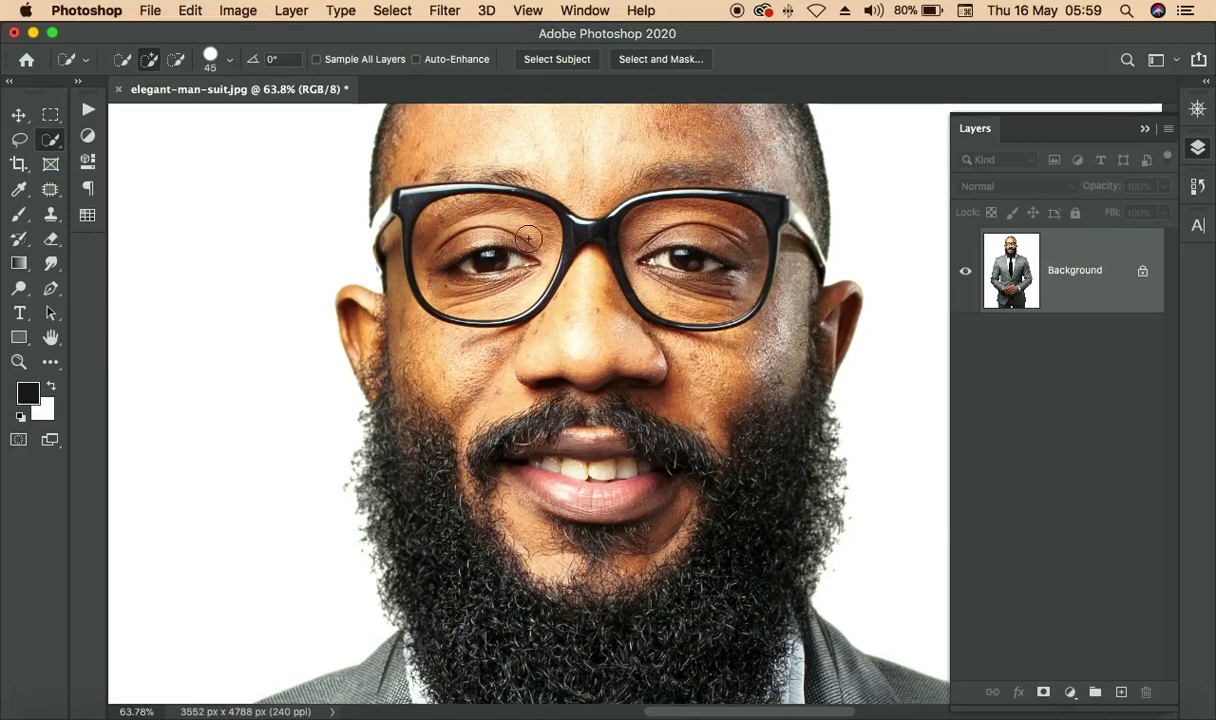
Brush-select the left lens, right lens and right frame, then switch to subtract mode
left_click_drag(458, 243, 505, 260)
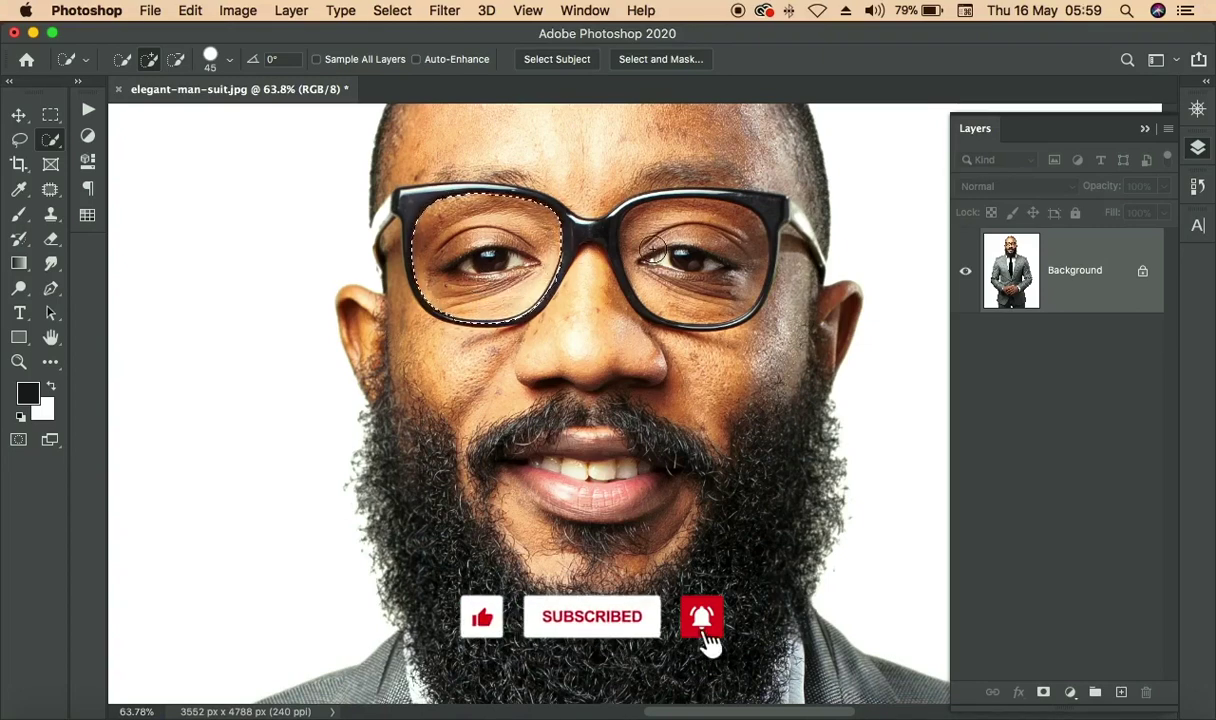
mouse_move(655, 236)
left_mouse_down()
mouse_move(693, 245)
mouse_move(665, 250)
mouse_move(640, 280)
mouse_move(645, 240)
left_mouse_up()
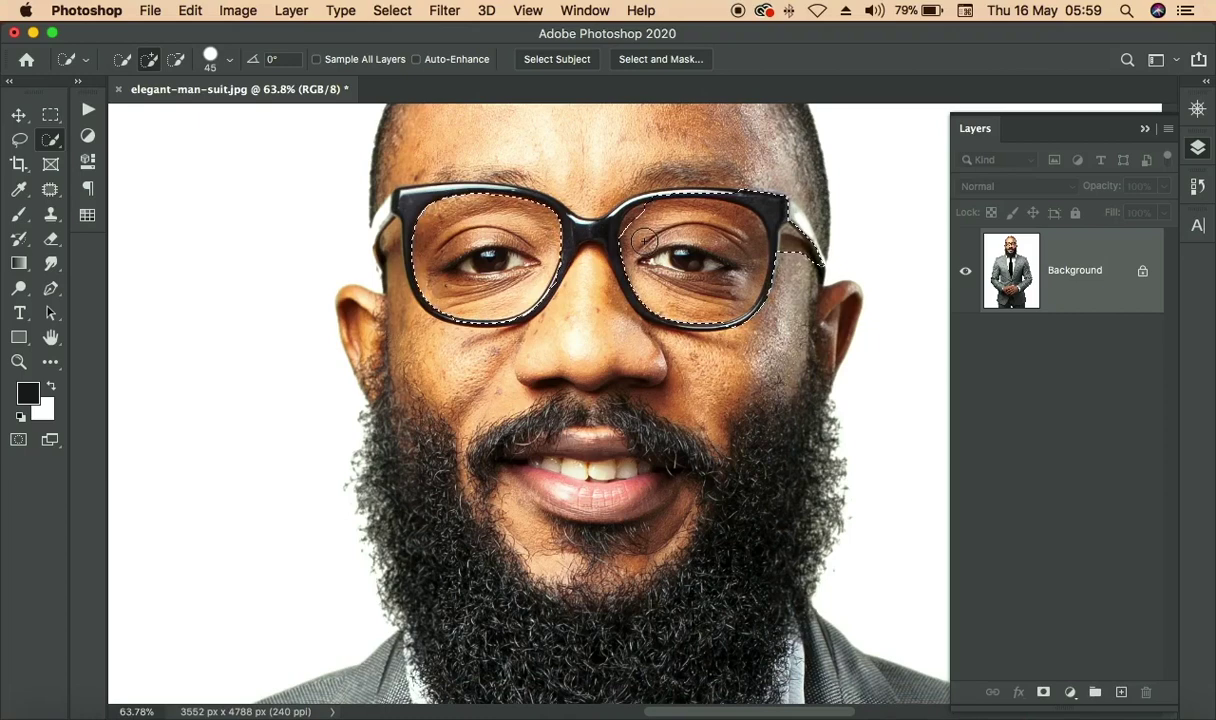
left_click_drag(800, 266, 802, 233)
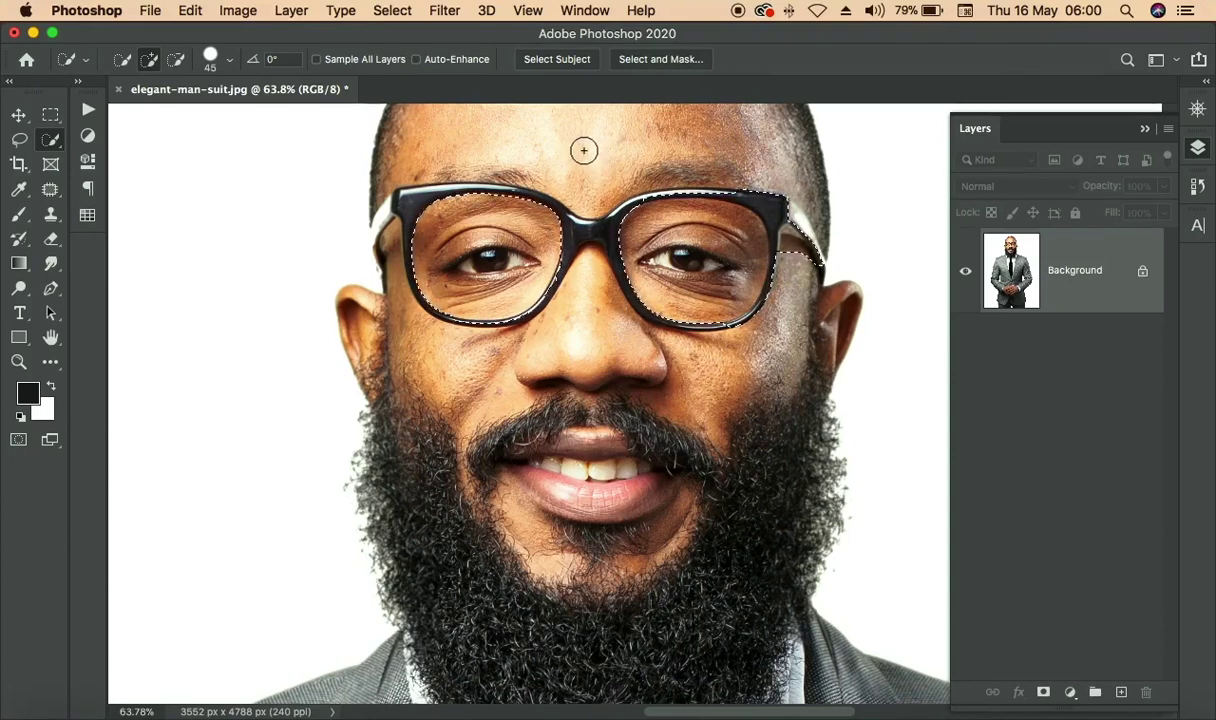
key("alt")
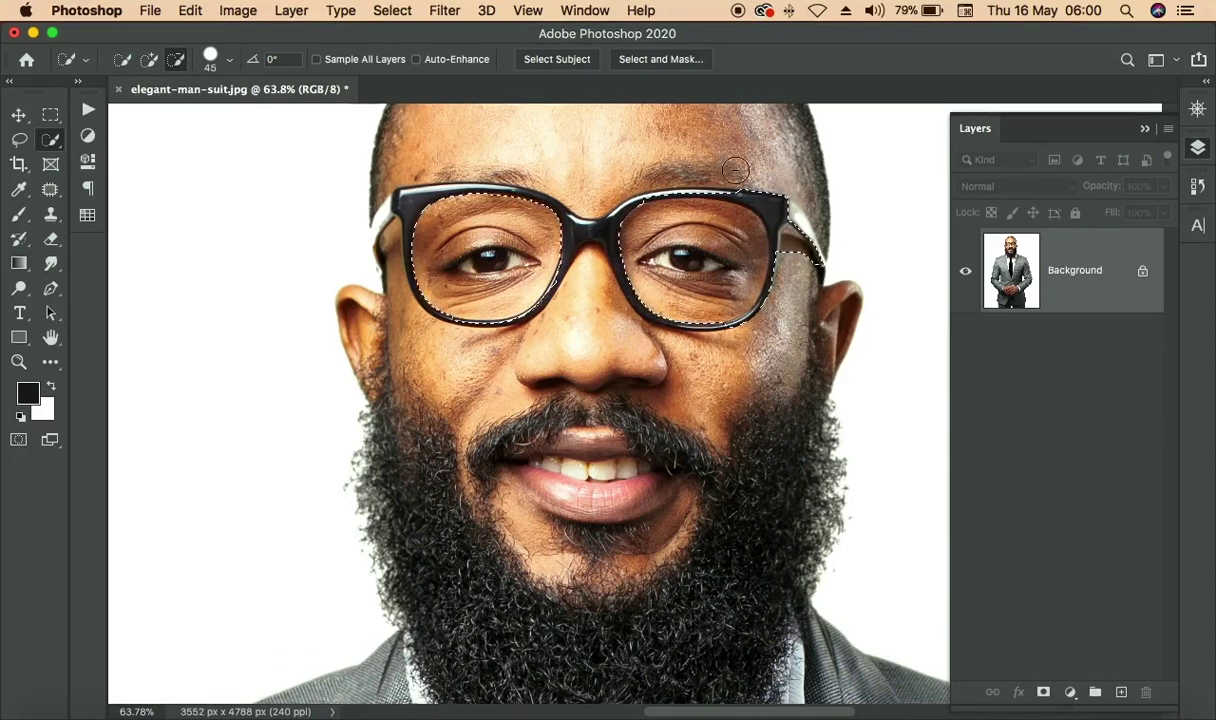
Subtract the temple arm and the area below the left lens from the selection
left_click_drag(779, 193, 779, 295)
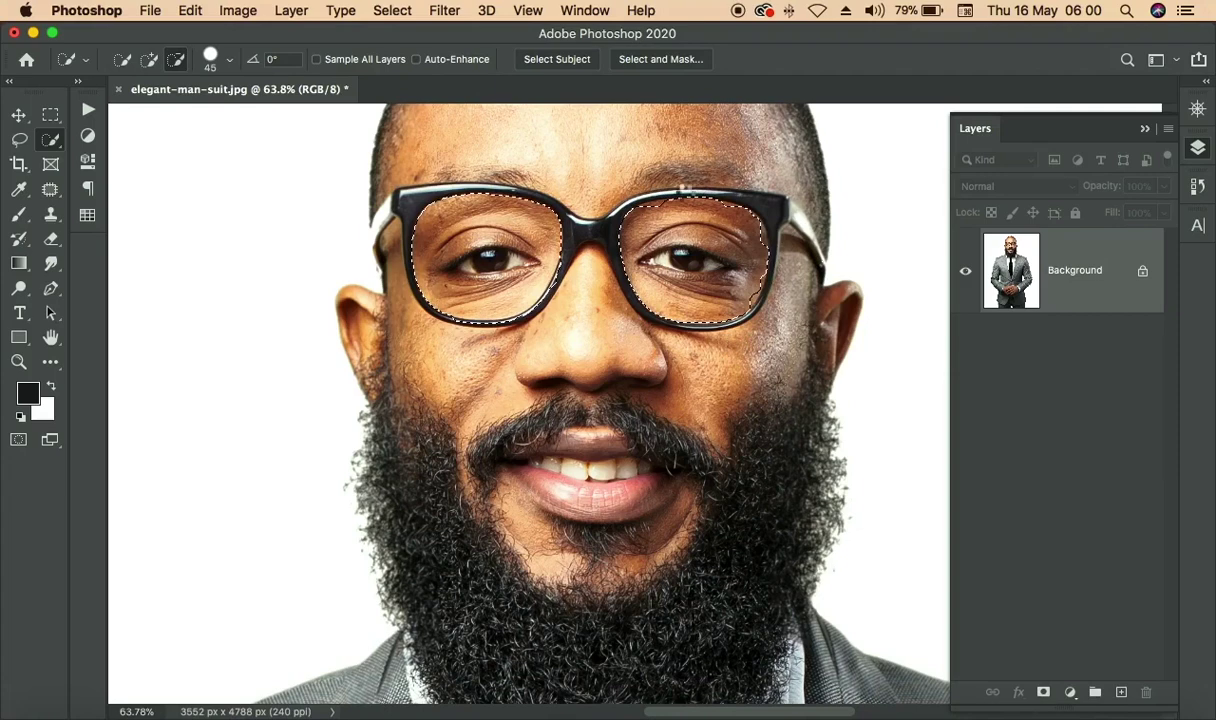
key("alt")
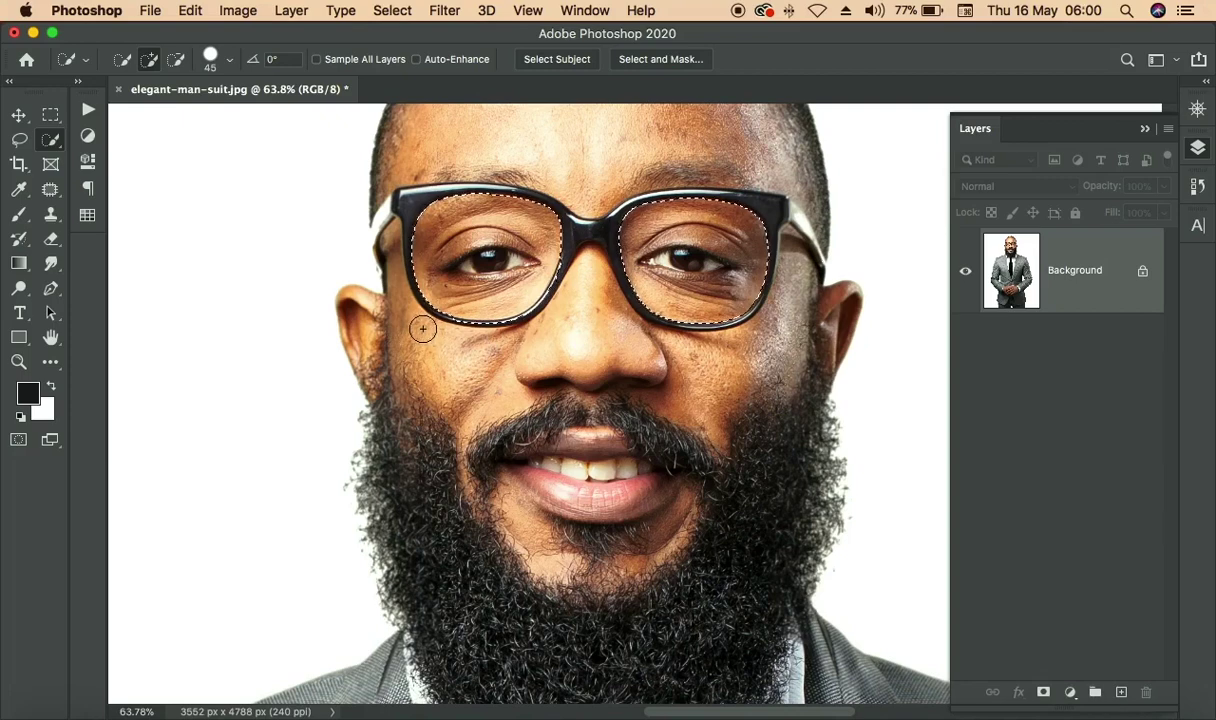
key("alt")
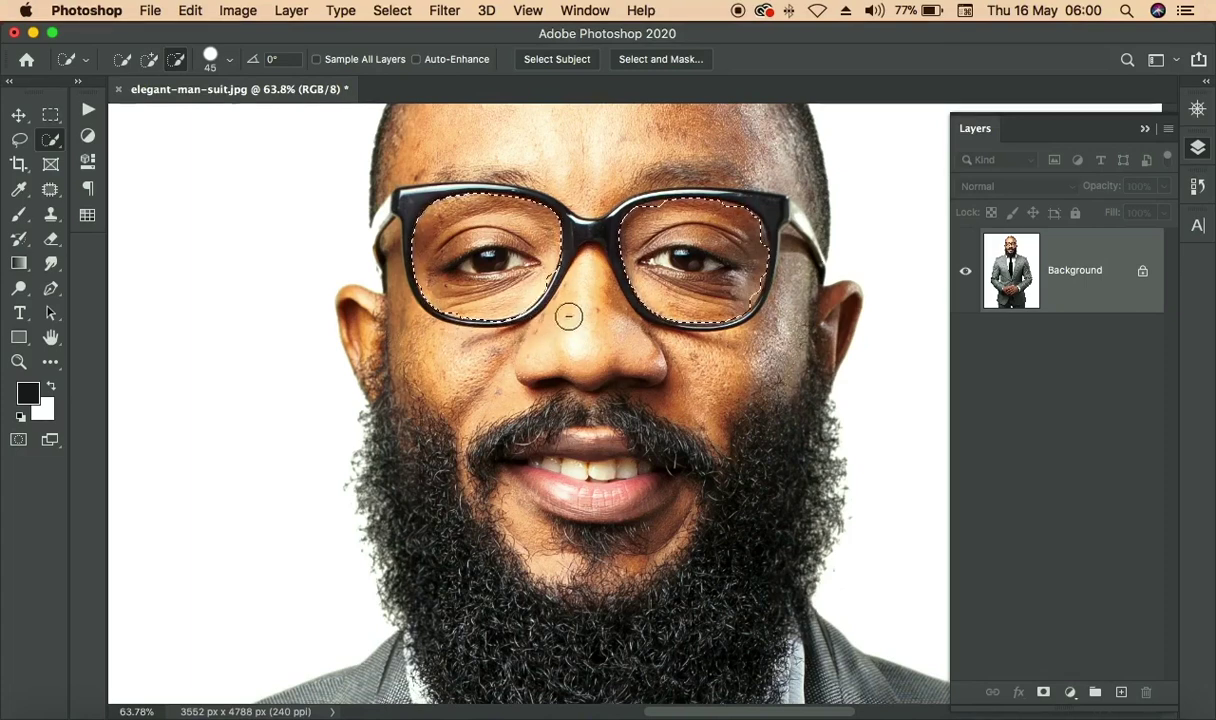
key("alt")
mouse_move(559, 307)
left_mouse_down()
mouse_move(532, 318)
mouse_move(563, 313)
left_mouse_up()
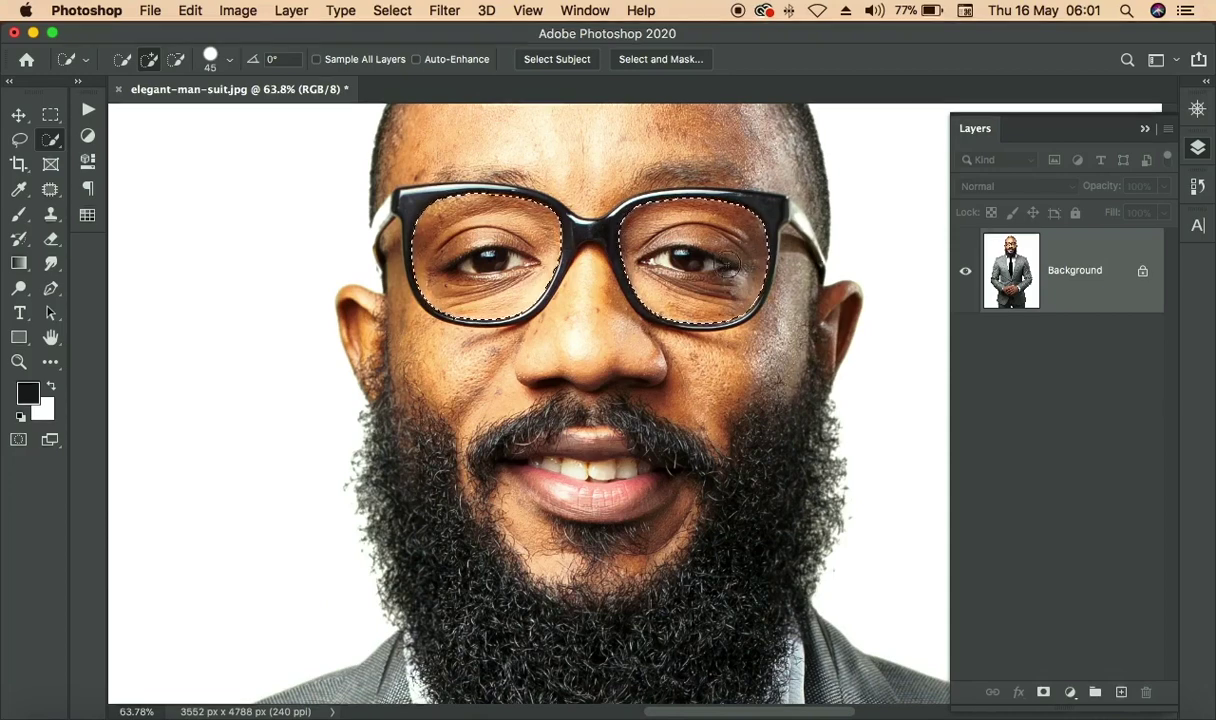
Expand the lens selection by 2 pixels using Select > Modify > Expand
left_click(397, 14)
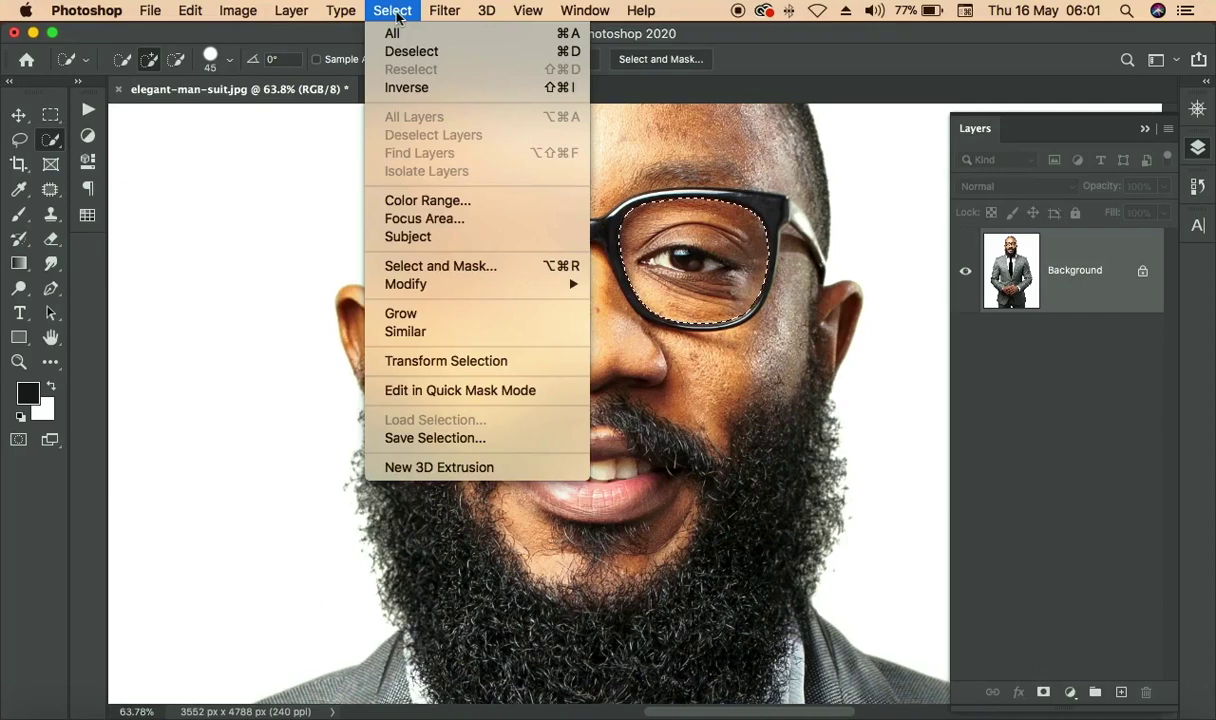
mouse_move(480, 284)
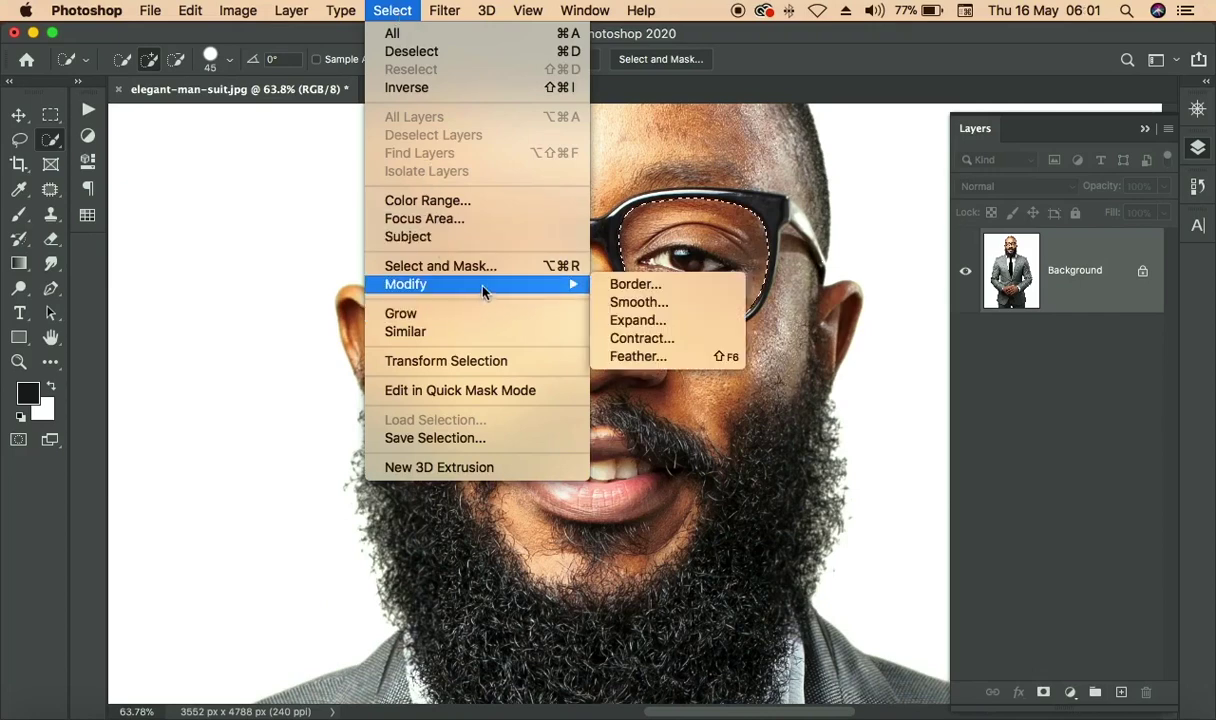
left_click(660, 320)
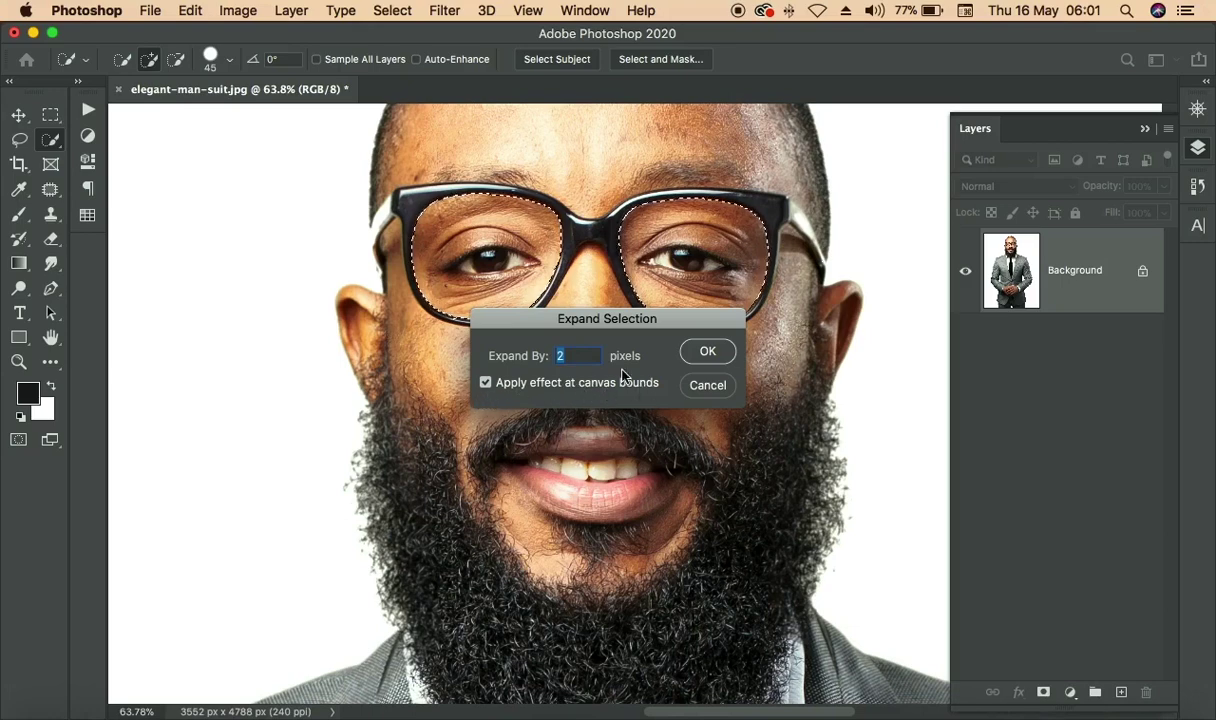
left_click(708, 355)
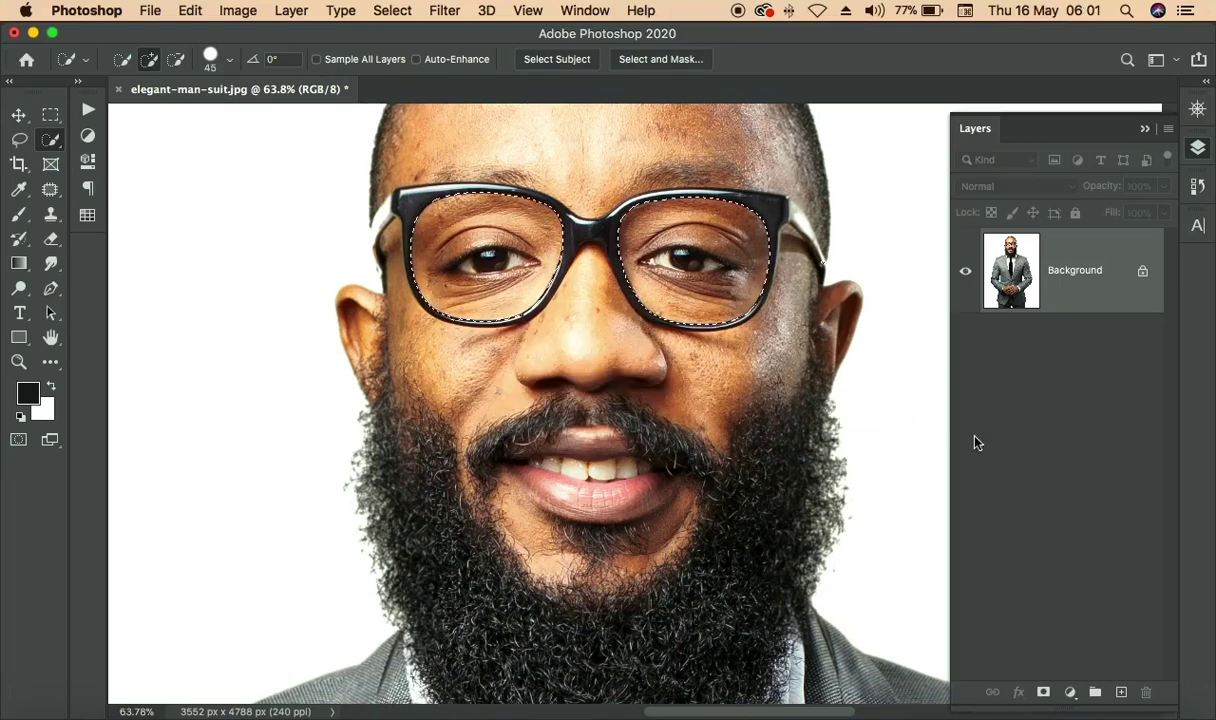
Add empty Layer 1 and set the Gradient tool to the Basics Foreground to Transparent preset
left_click(1121, 693)
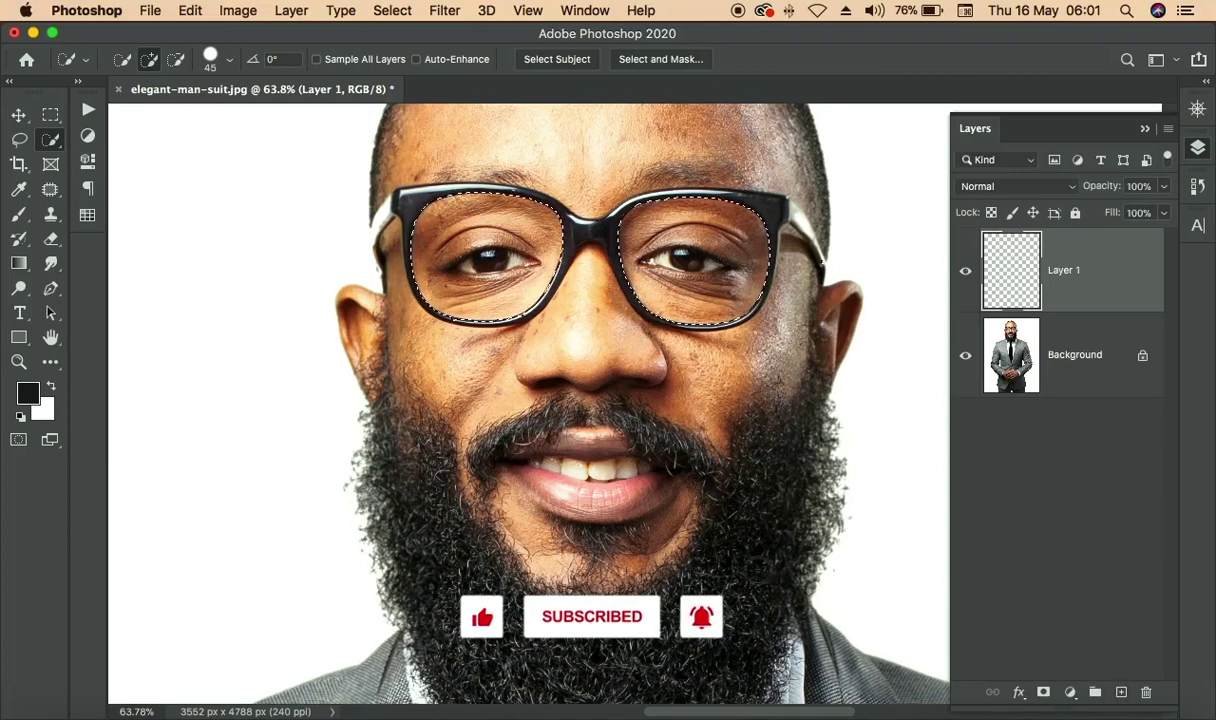
left_click(17, 265)
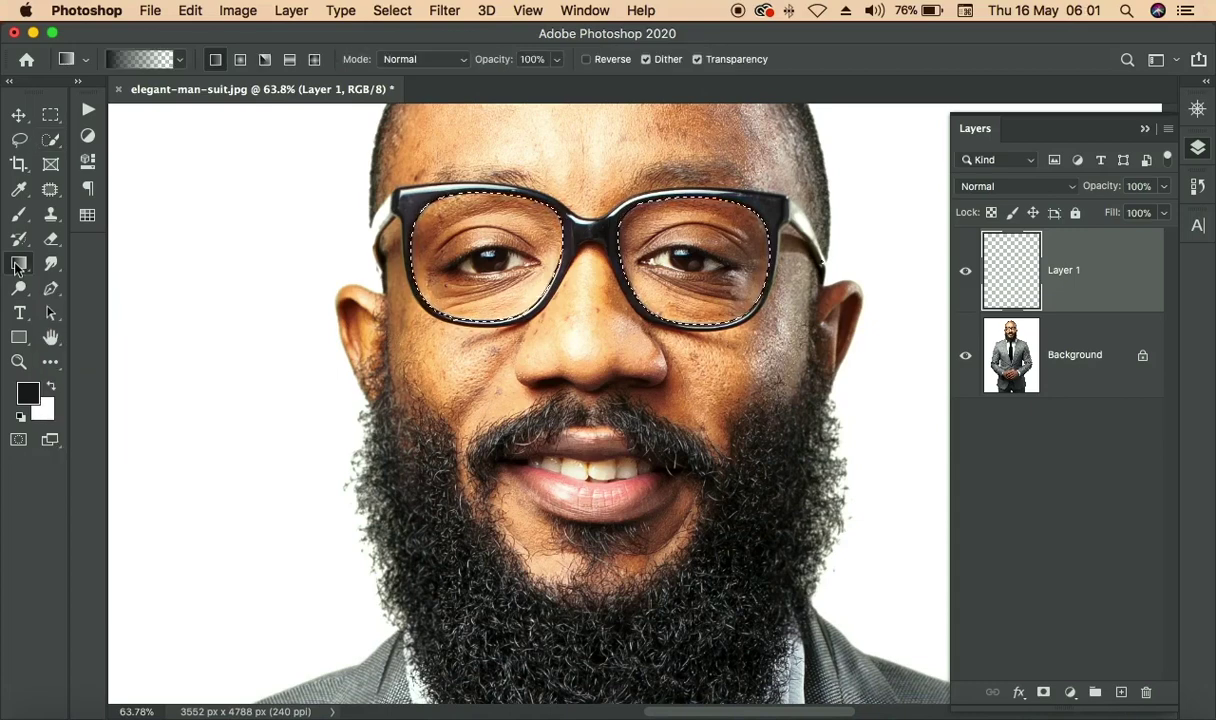
left_click(180, 60)
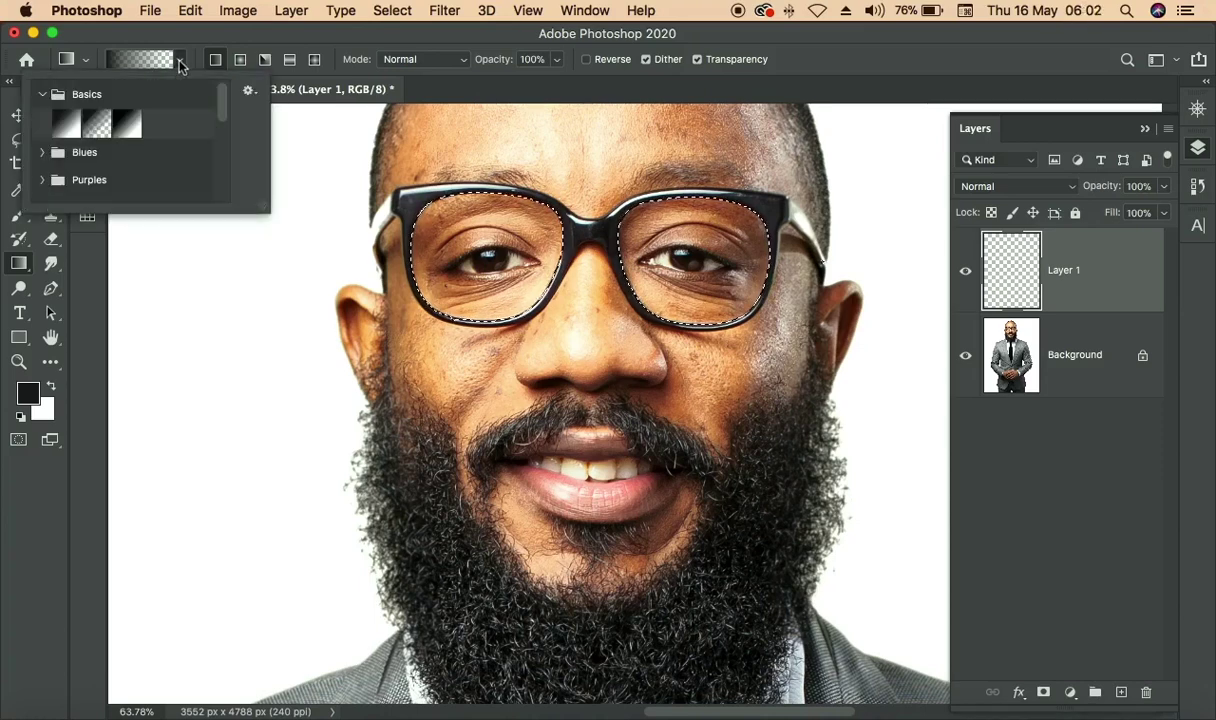
left_click(97, 122)
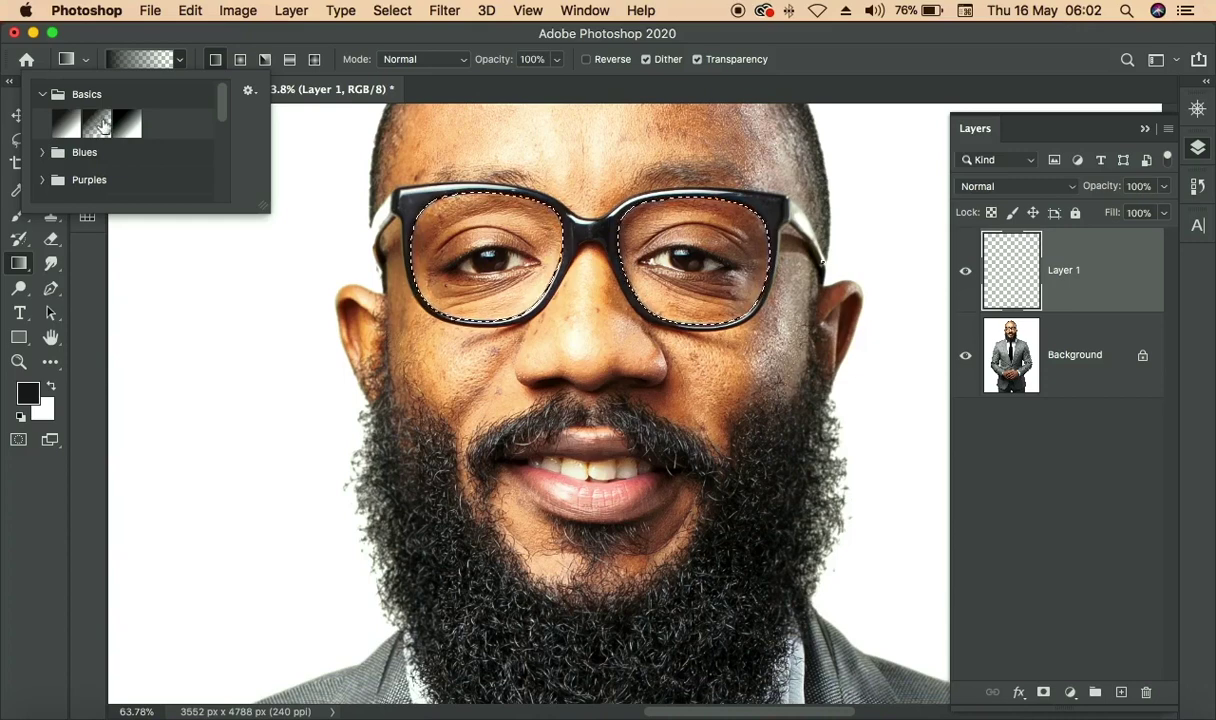
left_click(98, 124)
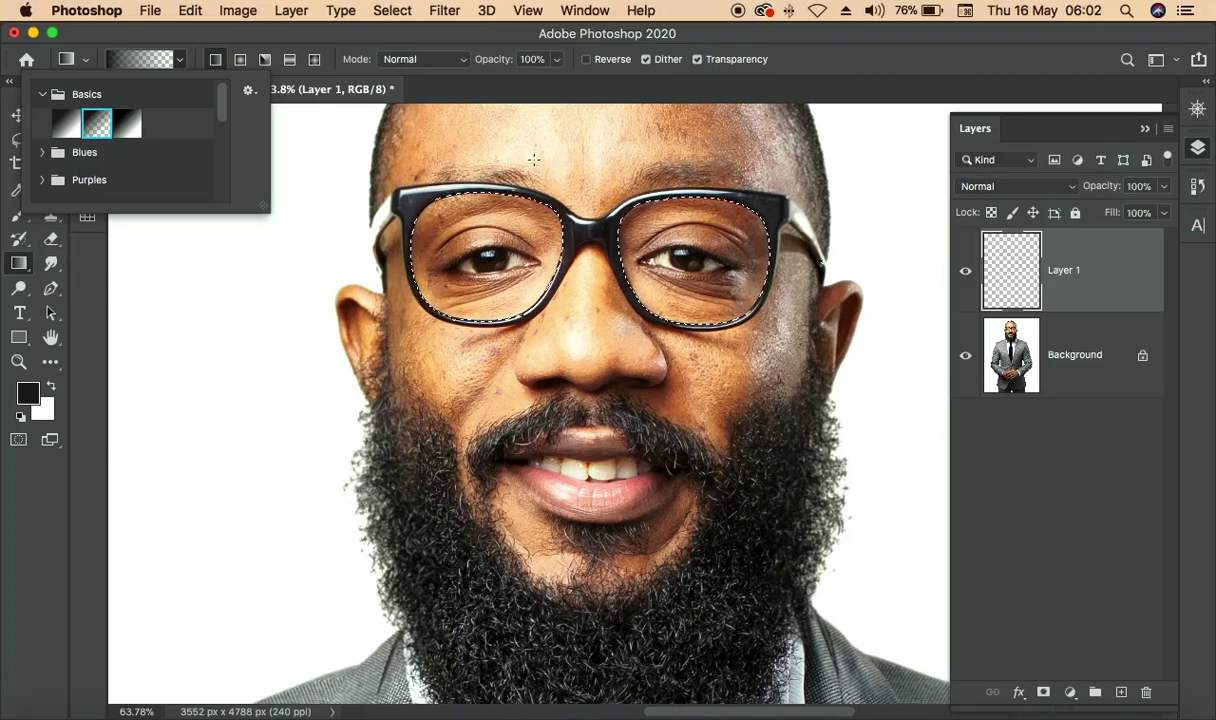
Draw the gradient from the forehead down over the lenses, then toggle Layer 1 to compare
key("Escape")
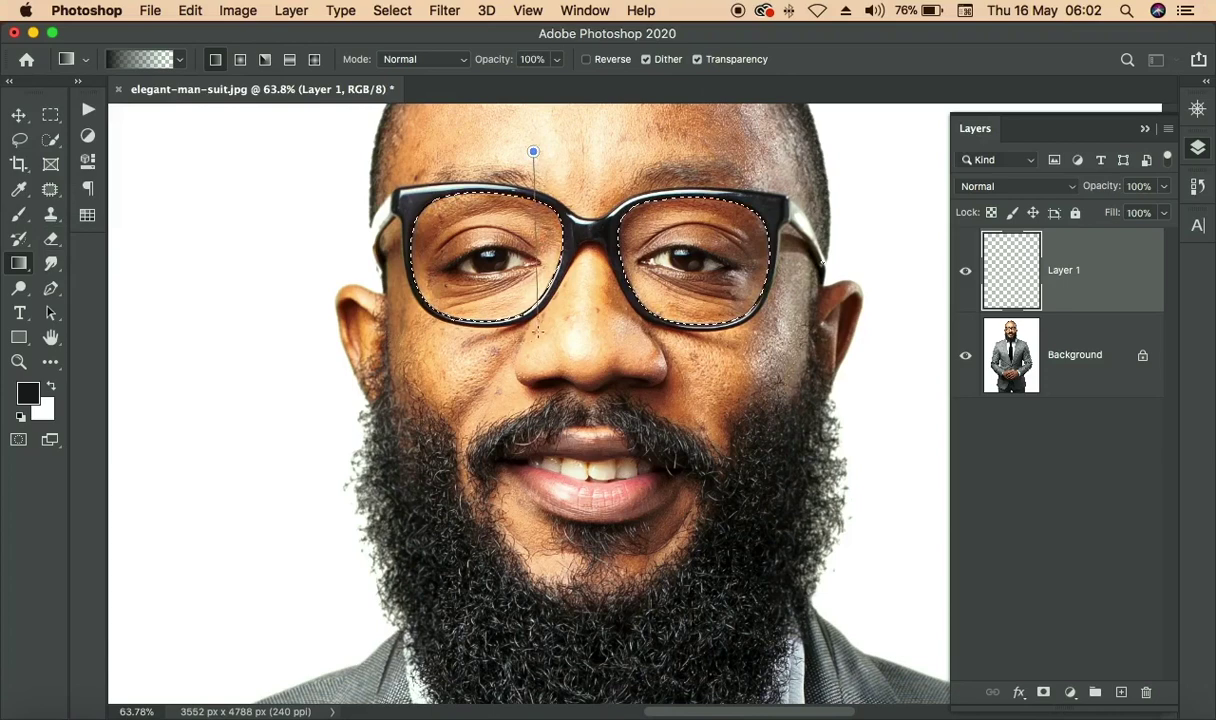
left_click_drag(533, 151, 533, 390)
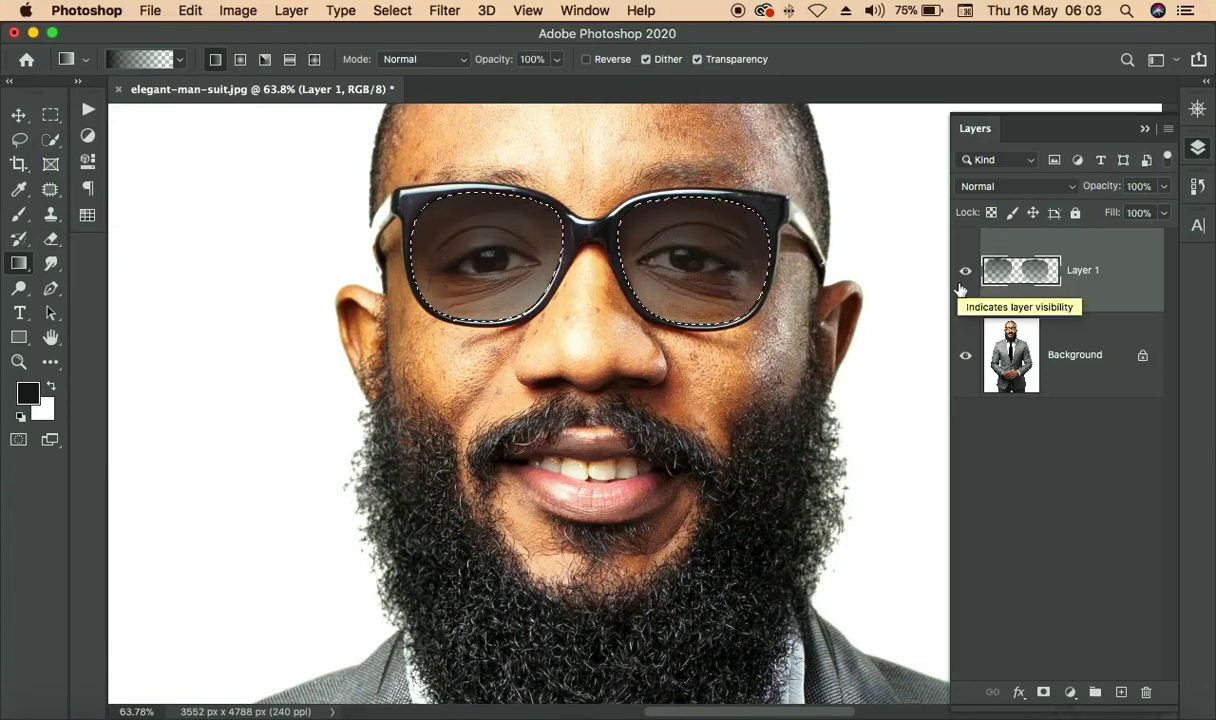
left_click(967, 270)
left_click(967, 271)
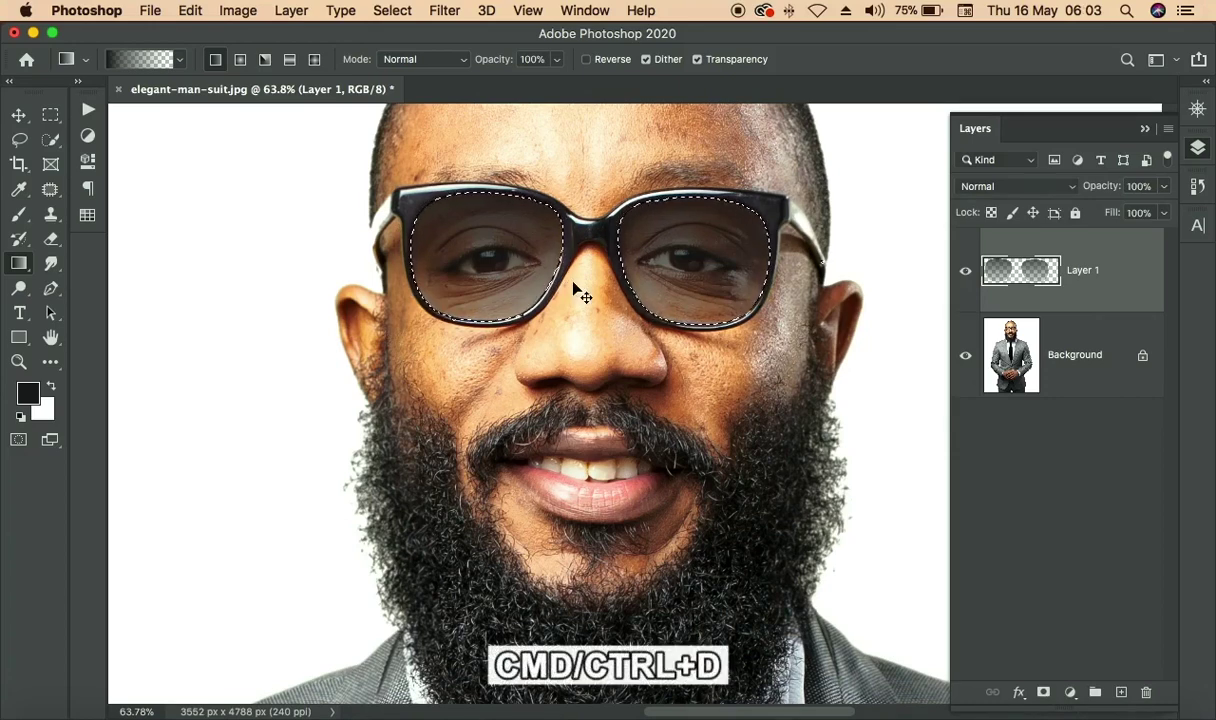
Deselect, zoom out to the full portrait, and toggle Layer 1's visibility off and on
key("cmd+d")
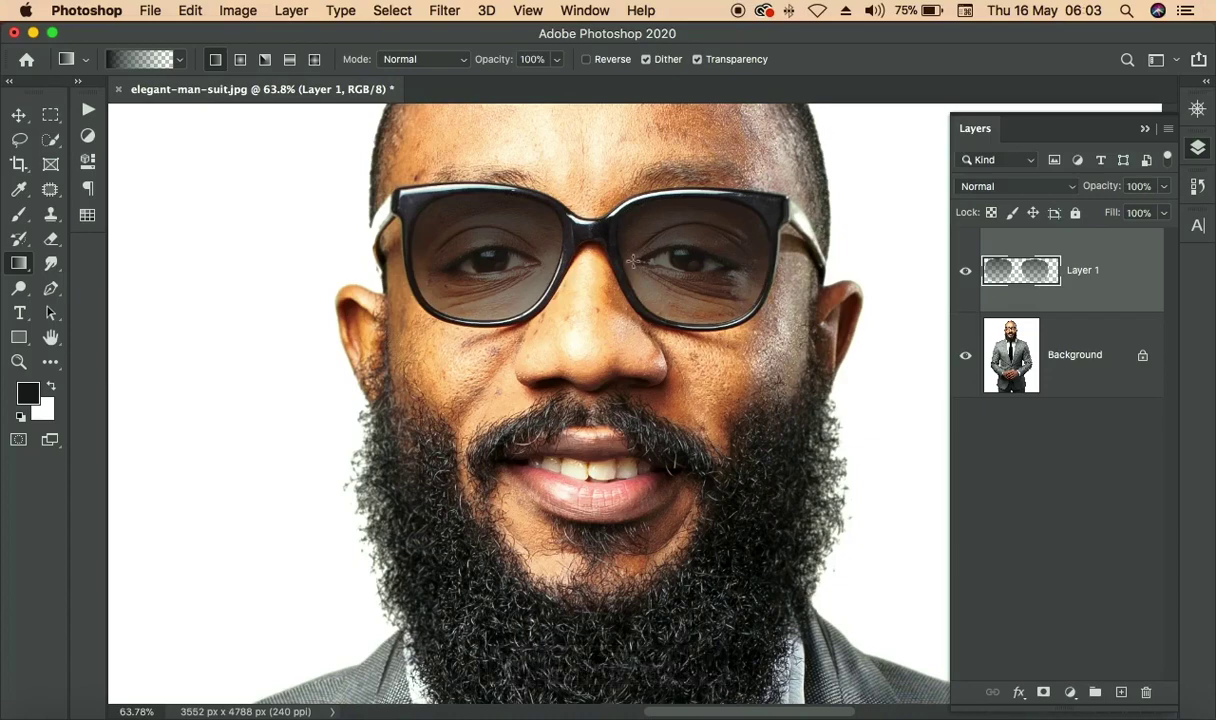
scroll(632, 258, "down", 3)
scroll(632, 258, "down", 4)
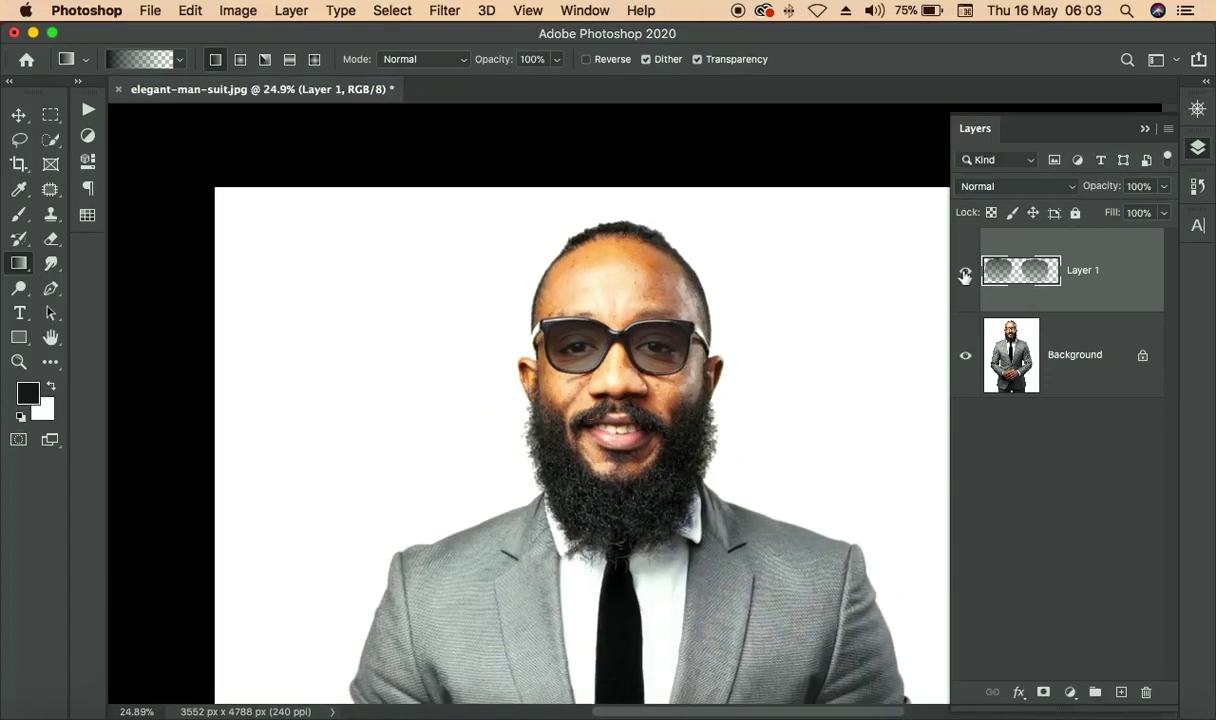
left_click(965, 272)
left_click(965, 272)
scroll(617, 403, "down", 5)
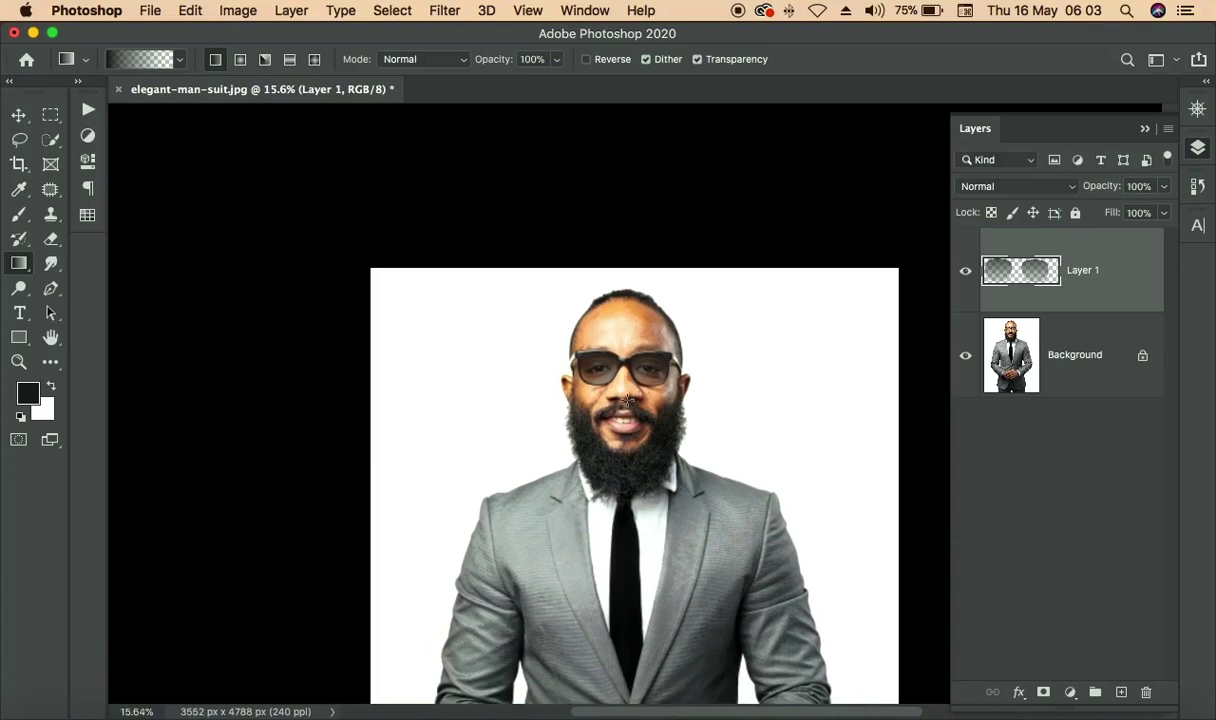